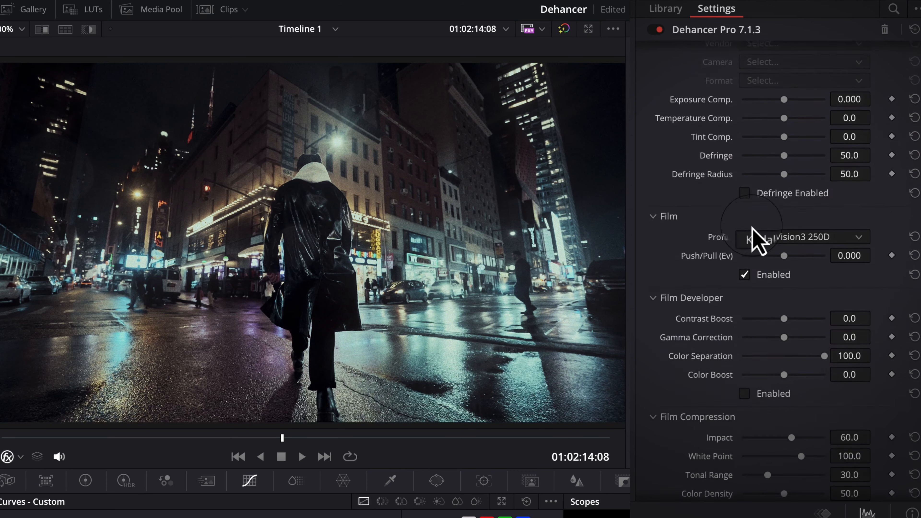
Try the film profiles Kodak Vision3 500T, Kodak Vision3 50D, Konica Centuria 100 DNP, Konica Impresa 50 and Konica Minolta VX400 Super in turn.
left_click(793, 175)
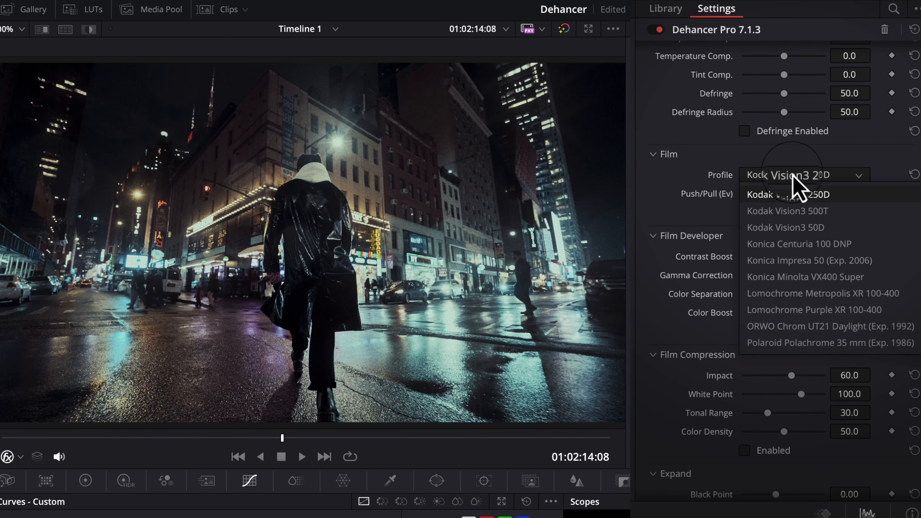
left_click(798, 212)
left_click(800, 177)
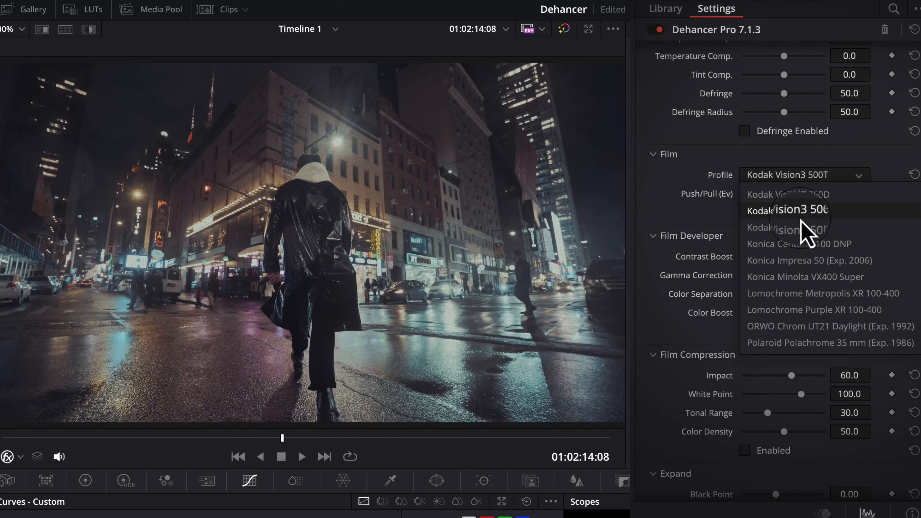
left_click(797, 227)
left_click(800, 176)
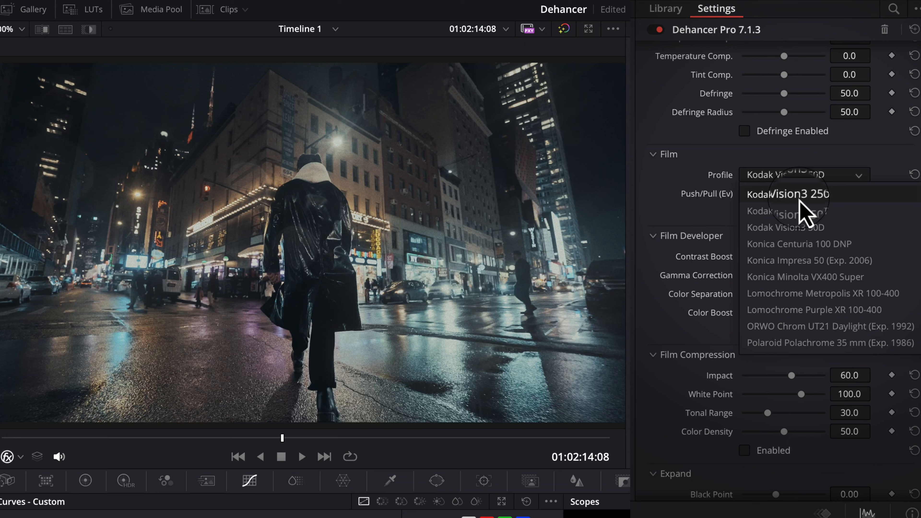
left_click(805, 244)
left_click(801, 177)
left_click(807, 261)
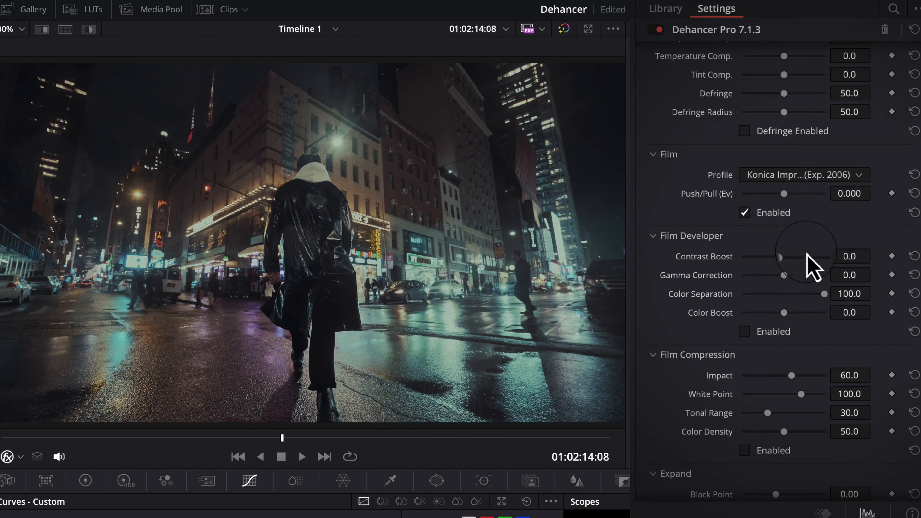
left_click(813, 177)
left_click(818, 278)
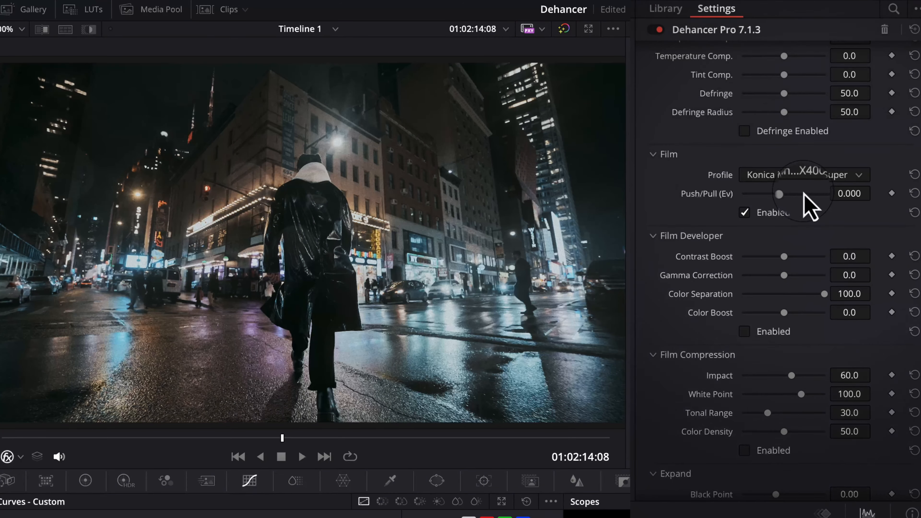
Browse the film profiles, choose Konica Minolta VX400 Super, and set the film's Push/Pull to 0.386 Ev.
left_click(802, 175)
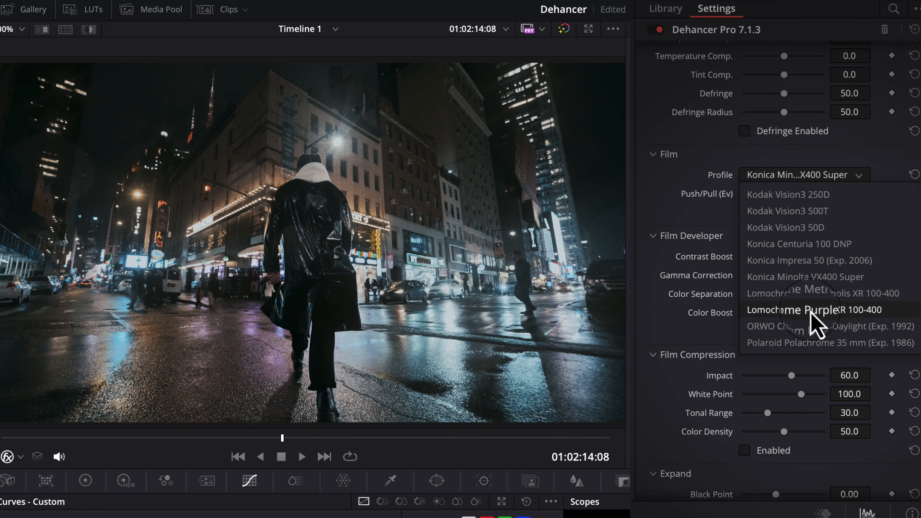
scroll(812, 325, "down", 3)
scroll(811, 324, "up", 10)
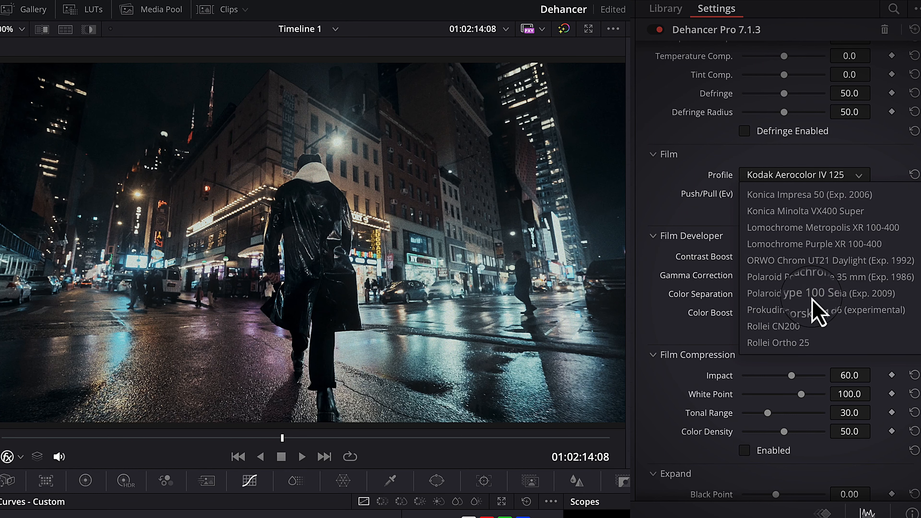
scroll(811, 298, "up", 5)
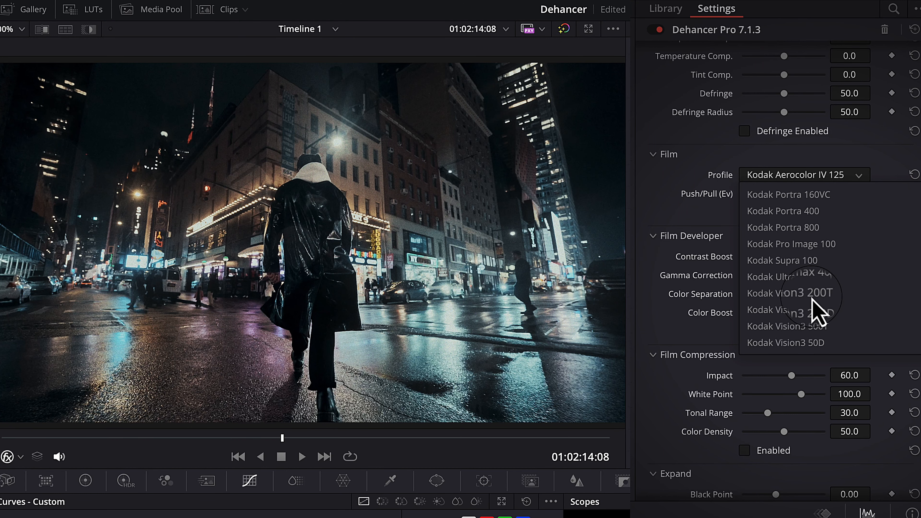
scroll(811, 298, "down", 3)
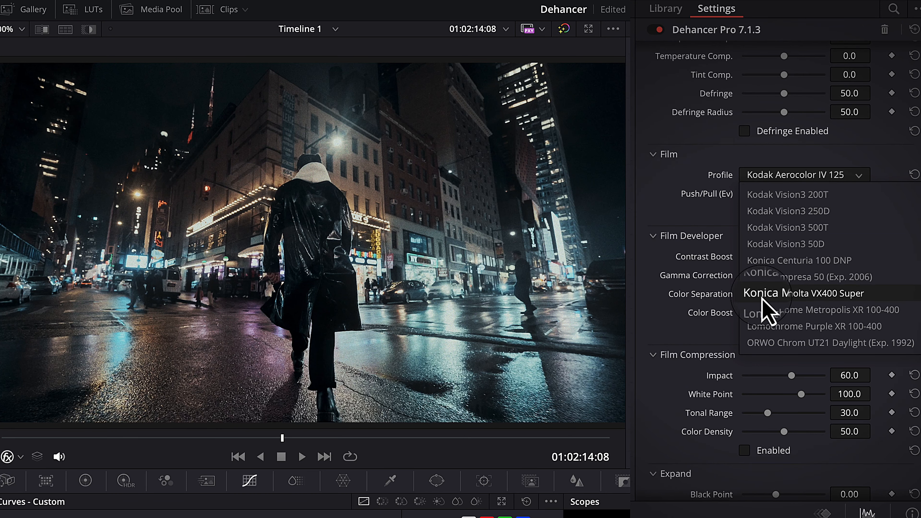
left_click(831, 294)
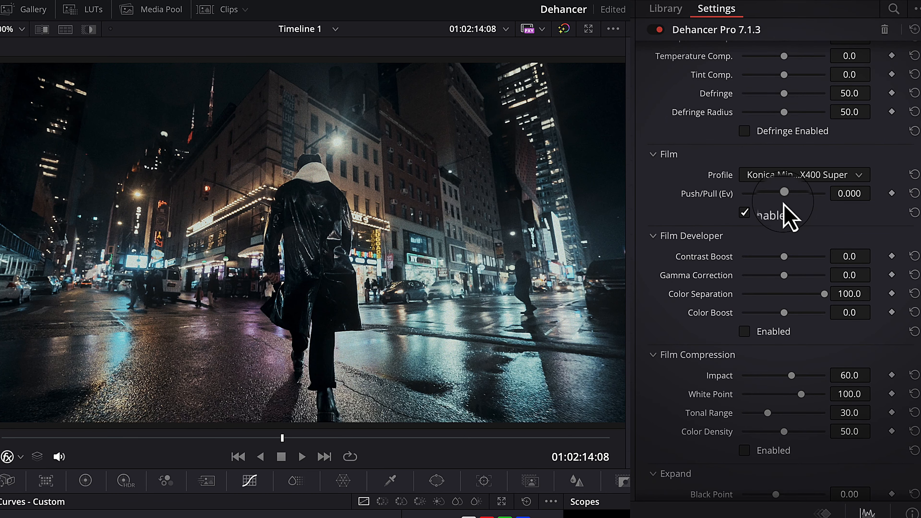
left_click_drag(783, 193, 792, 194)
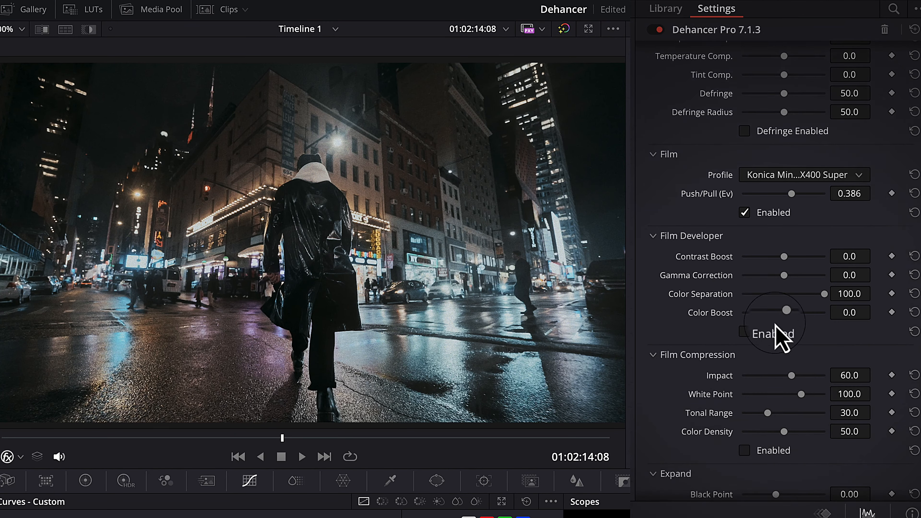
Toggle Film Developer on and back off, and enable Film Compression.
left_click(745, 332)
left_click(744, 332)
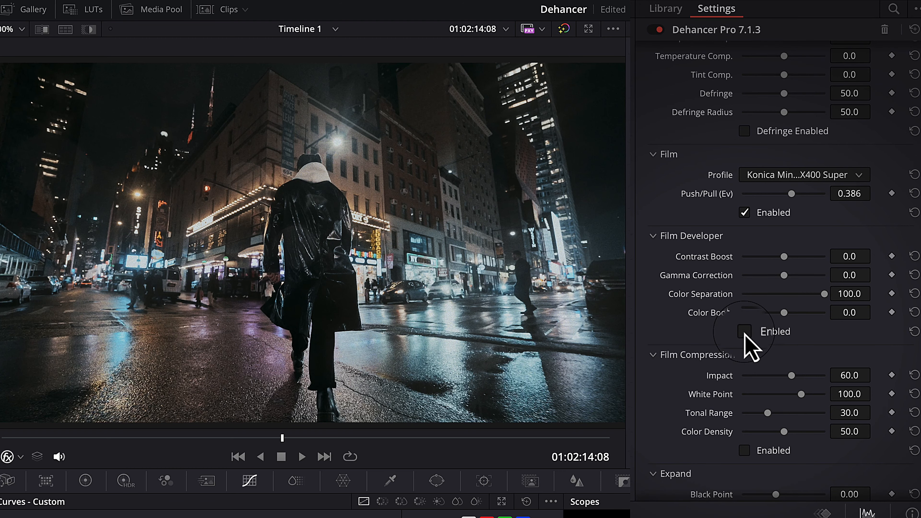
scroll(747, 339, "down", 3)
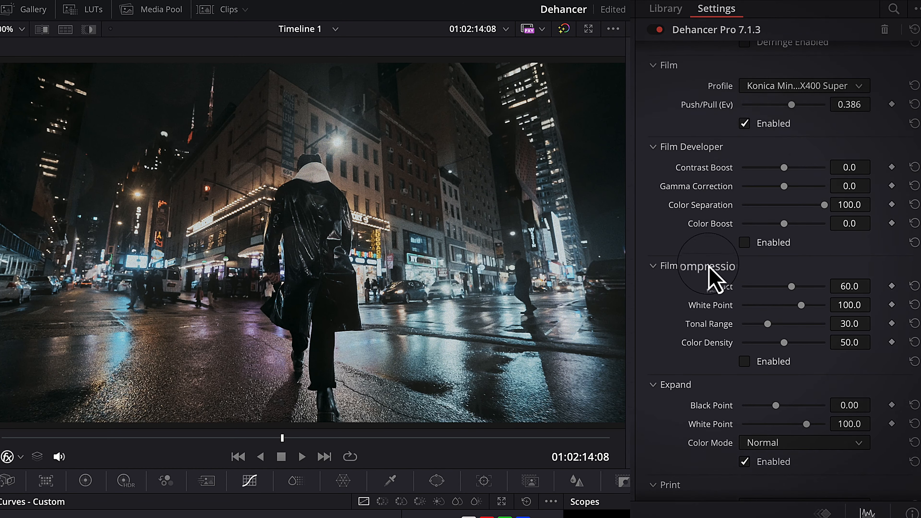
left_click(709, 286)
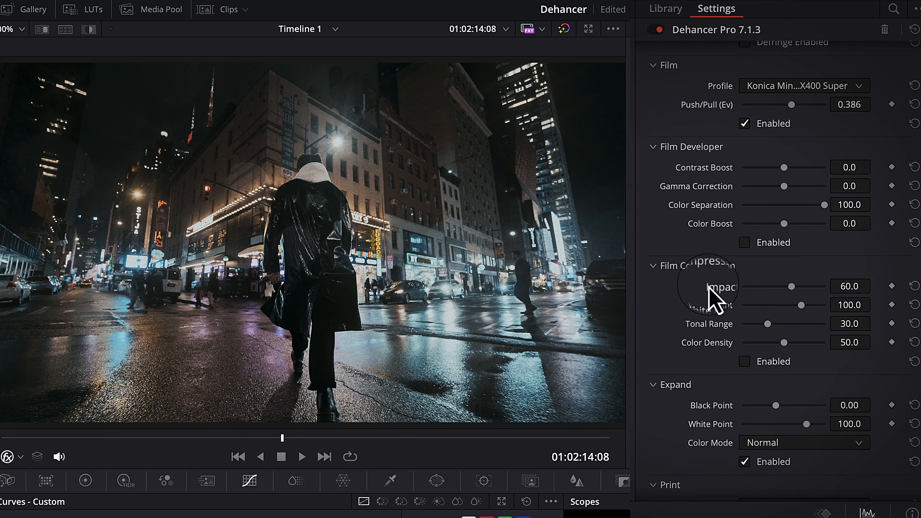
left_click(745, 361)
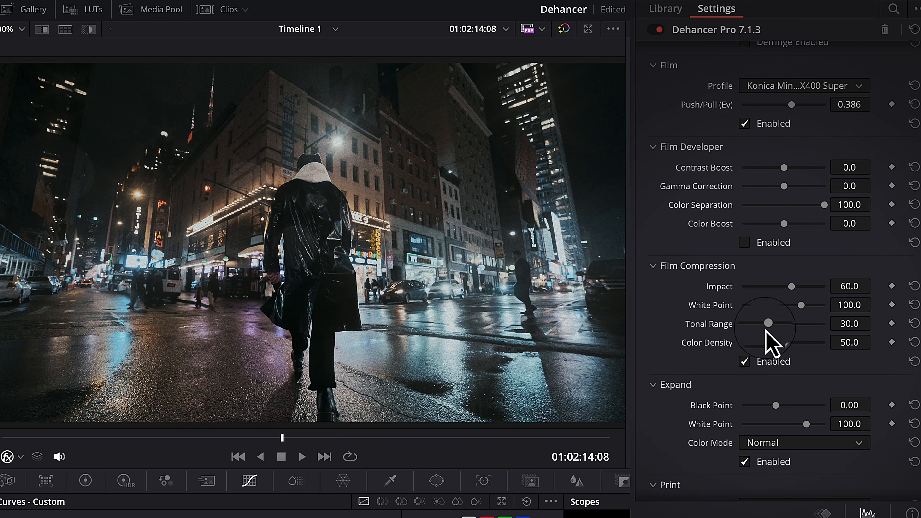
left_click_drag(769, 326, 785, 349)
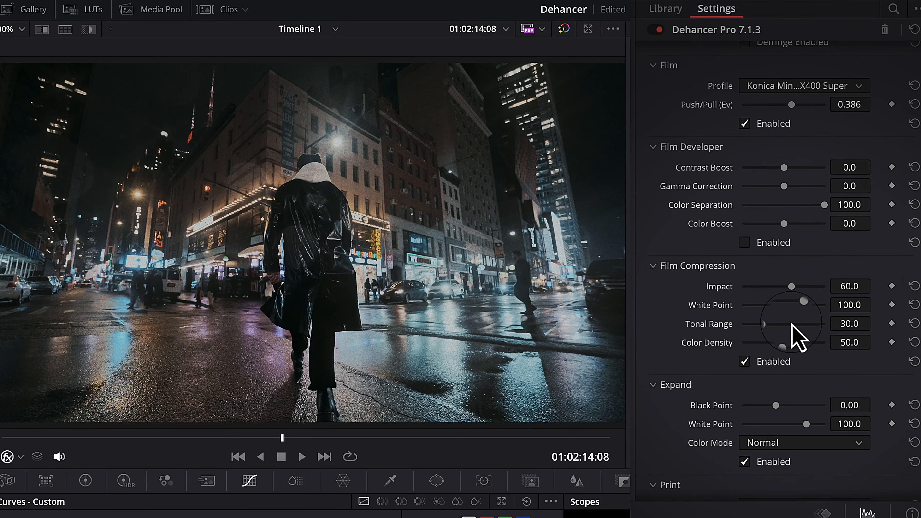
Try a different Expand black point, reset it to default, and set the Expand white point to 114.2.
scroll(797, 359, "down", 5)
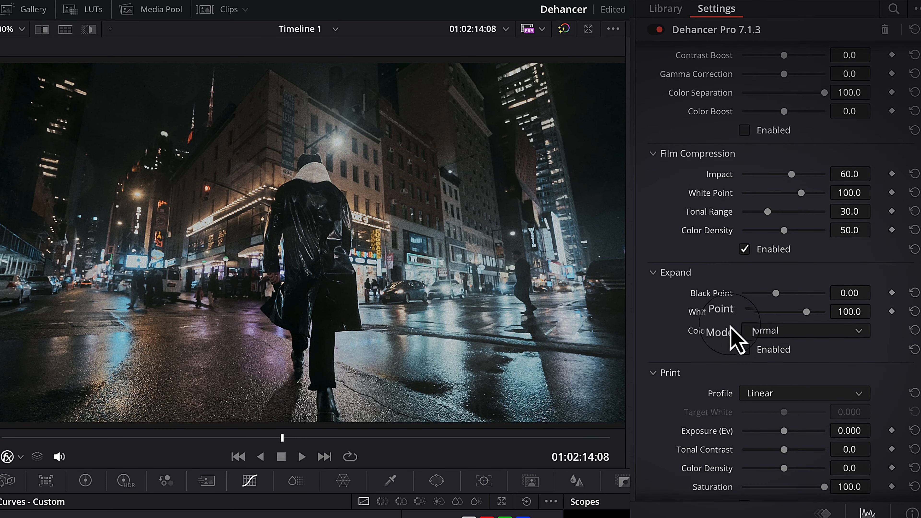
left_click(745, 350)
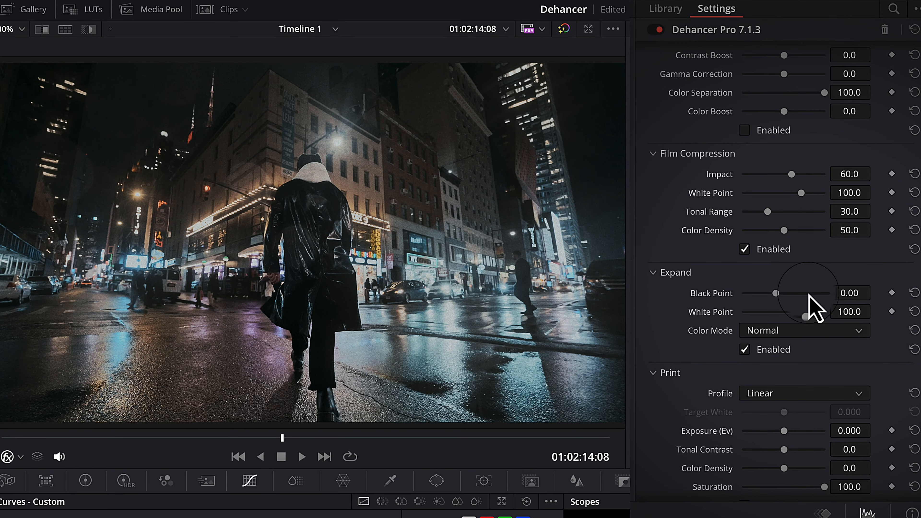
mouse_move(764, 293)
left_mouse_down()
mouse_move(802, 295)
mouse_move(768, 293)
left_mouse_up()
left_click(915, 294)
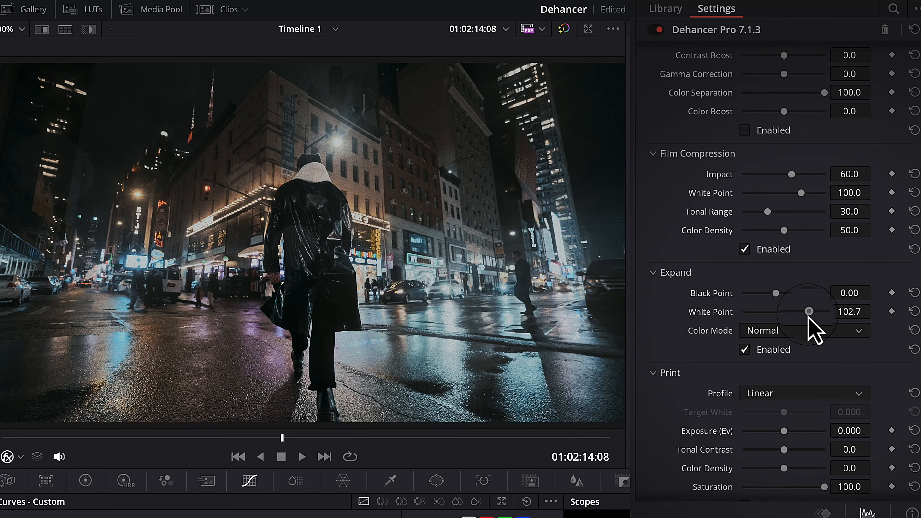
left_click_drag(821, 314, 820, 315)
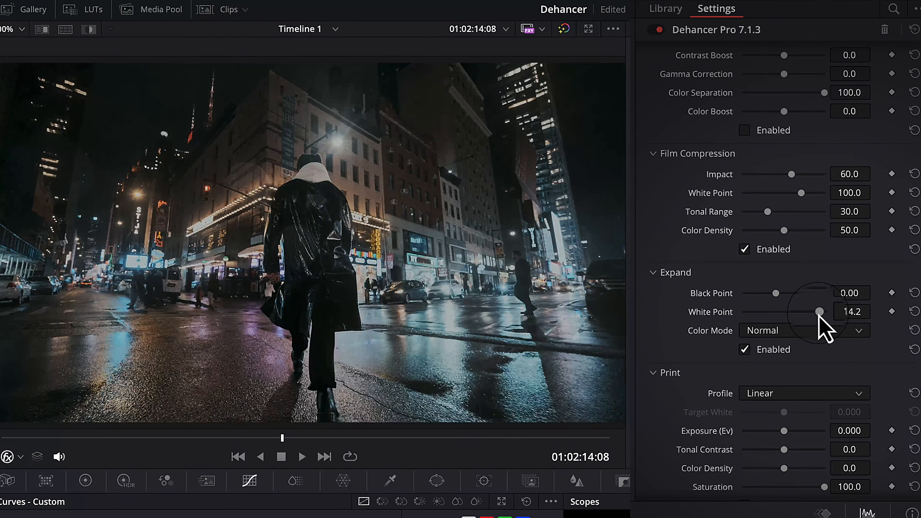
Try the print profiles Cineon Film Log, Fujifilm 3513 Print film, Kodak 2383 Print Film and Kodak Endura Glossy Paper in turn.
scroll(689, 341, "down", 2)
scroll(698, 367, "down", 6)
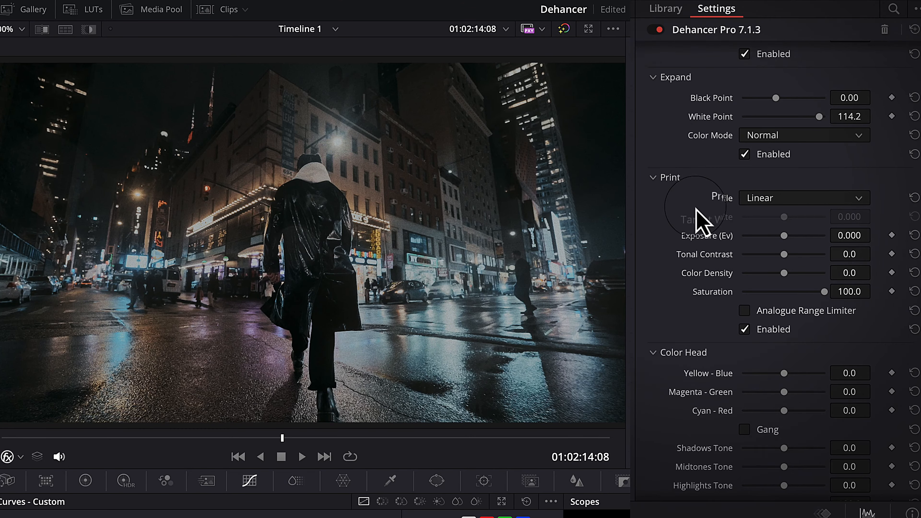
left_click(793, 205)
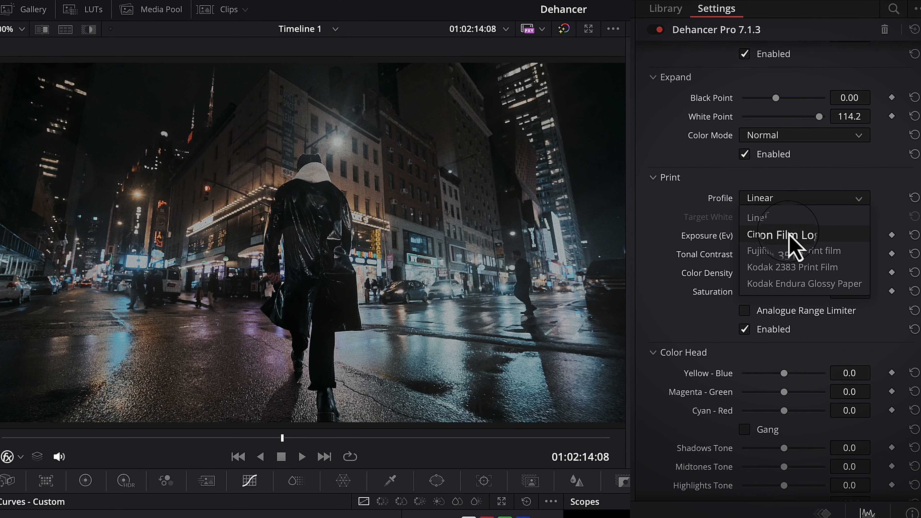
left_click(787, 238)
left_click(786, 200)
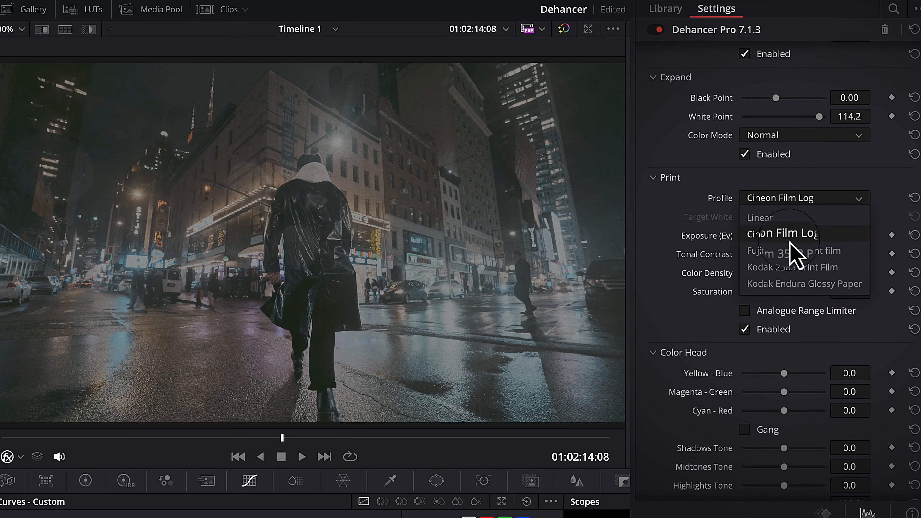
left_click(787, 192)
left_click(791, 201)
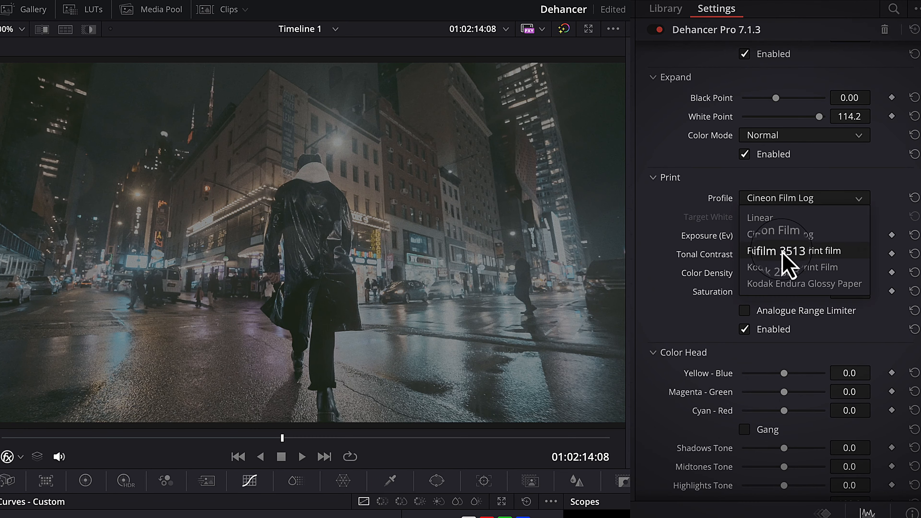
left_click(787, 250)
left_click(781, 204)
left_click(779, 267)
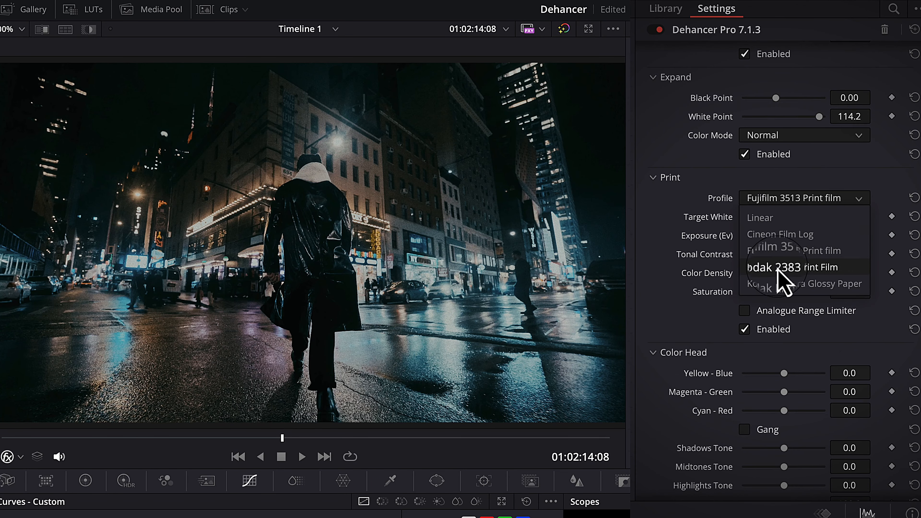
left_click(784, 210)
left_click(785, 285)
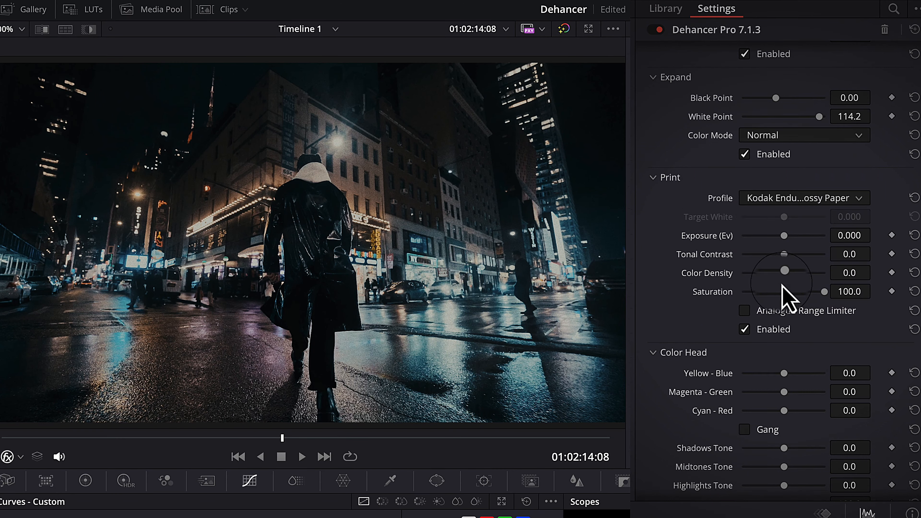
left_click(769, 199)
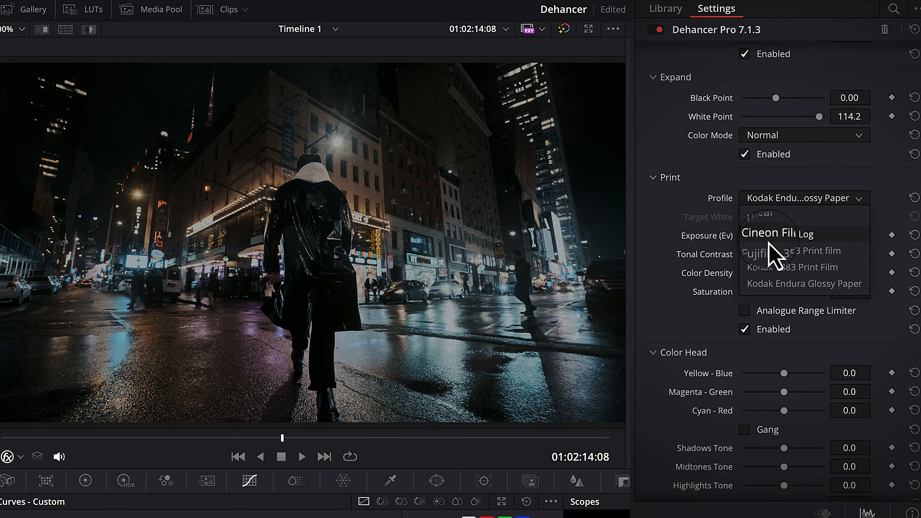
left_click(724, 261)
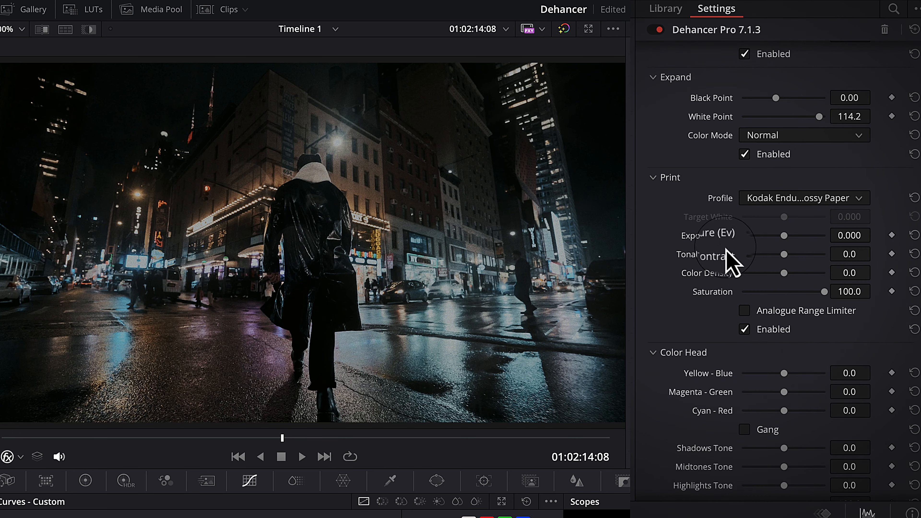
Set the print profile to Kodak 2383 Print Film and its Color Density to 6.4.
left_click(781, 199)
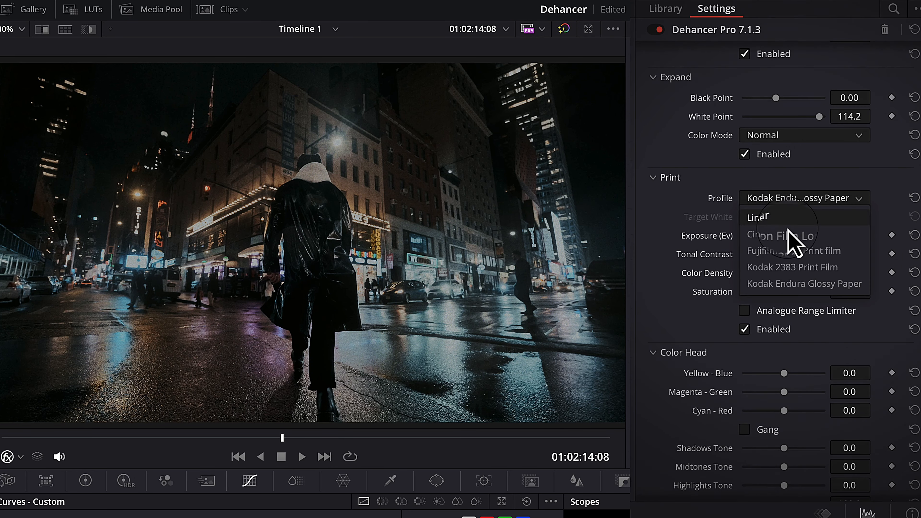
left_click(794, 268)
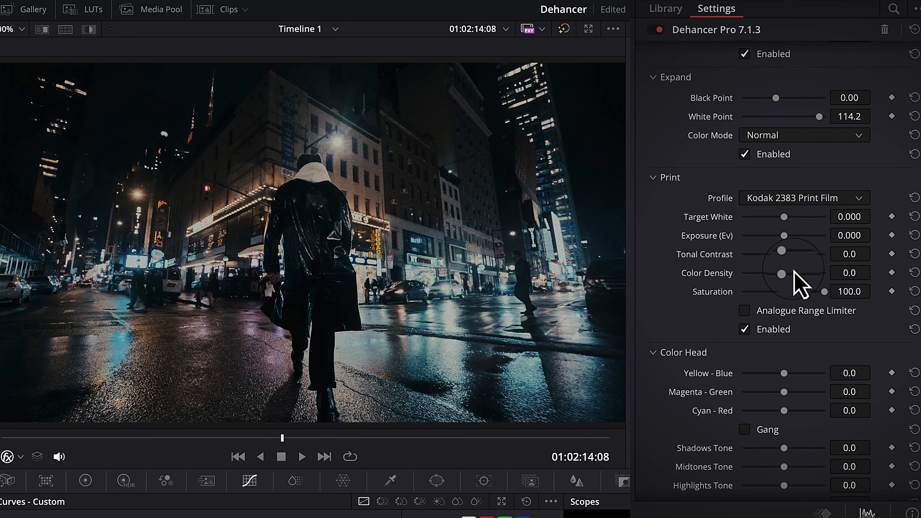
left_click_drag(787, 274, 754, 292)
Try the Color Head with Yellow - Blue, Magenta - Green and Cyan - Red ganged together at -50.0.
scroll(713, 319, "down", 5)
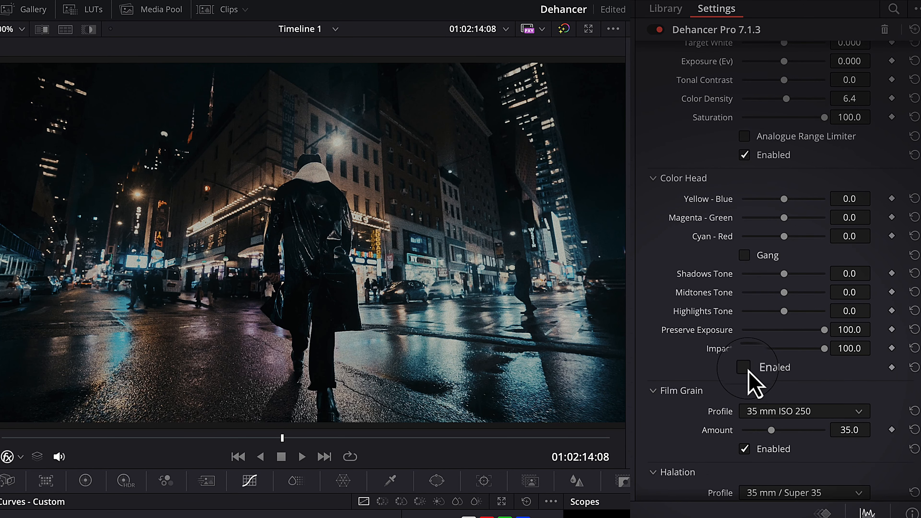
left_click(745, 368)
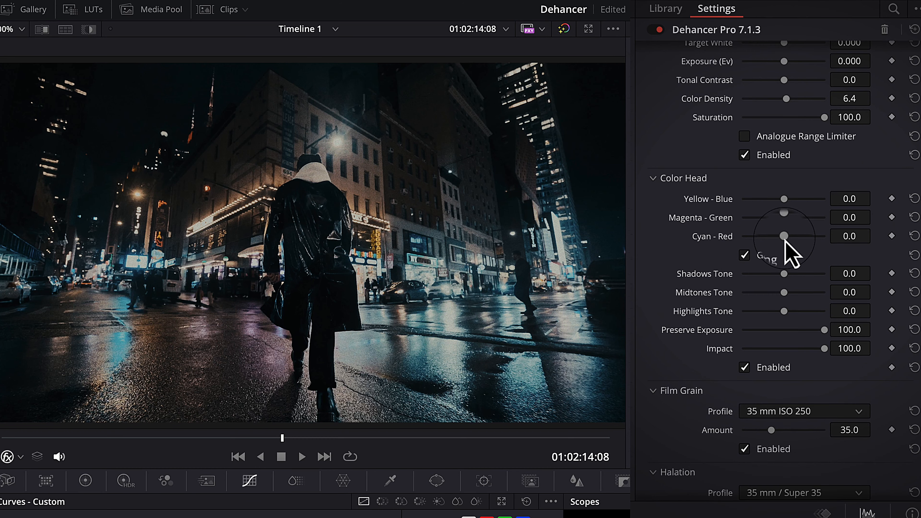
left_click_drag(785, 236, 730, 257)
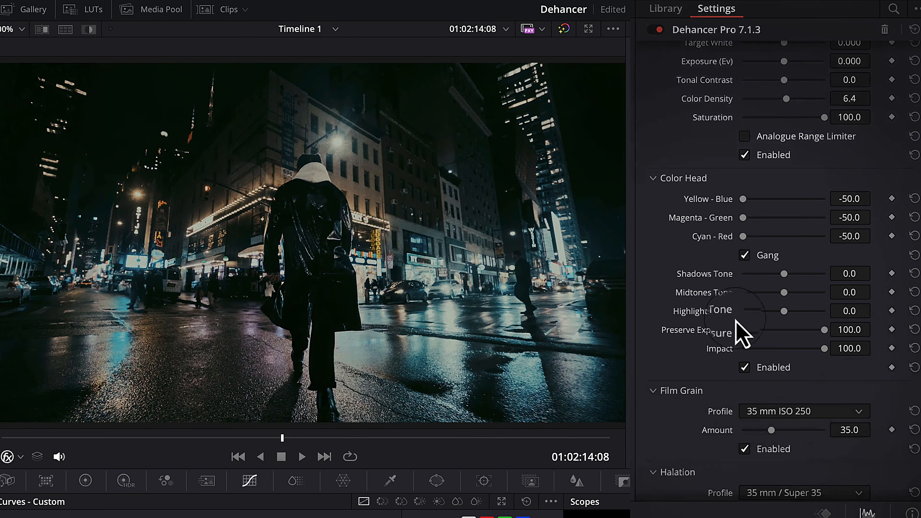
Disable the Color Head and try the Custom profile for Film Grain.
scroll(699, 354, "down", 5)
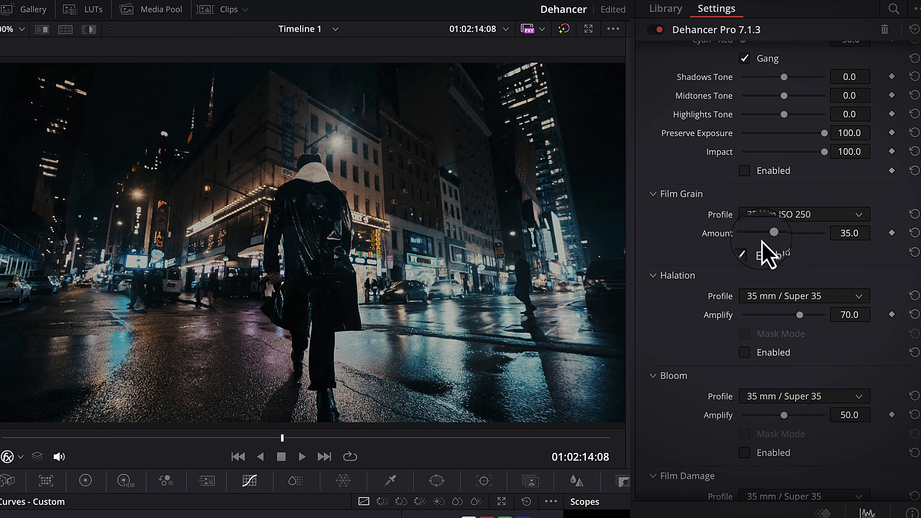
left_click(782, 217)
scroll(799, 250, "up", 3)
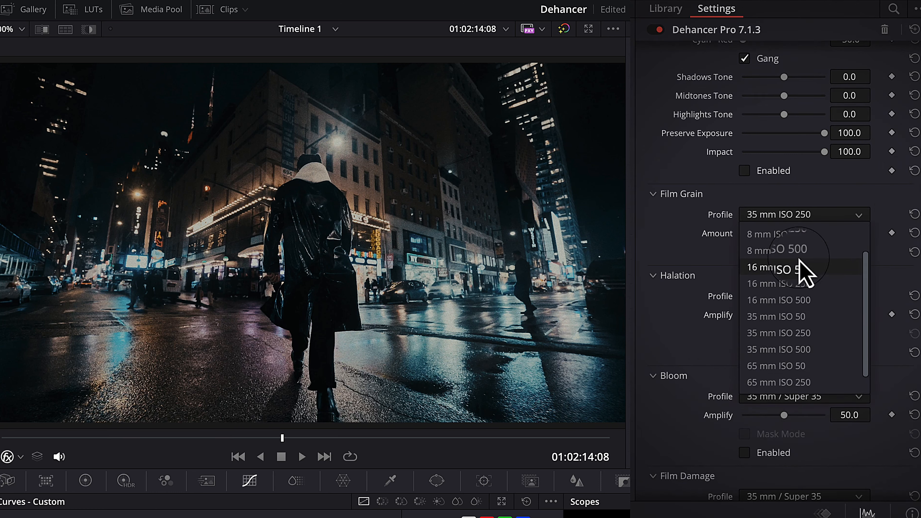
left_click(797, 236)
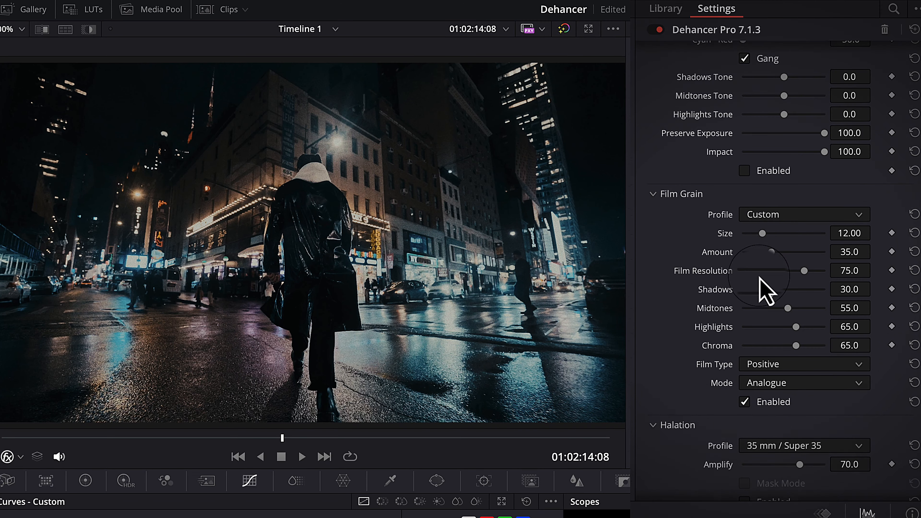
Set the Film Grain profile to 65 mm ISO 50 and its Amount to 50.5.
left_click(790, 217)
scroll(805, 334, "down", 1)
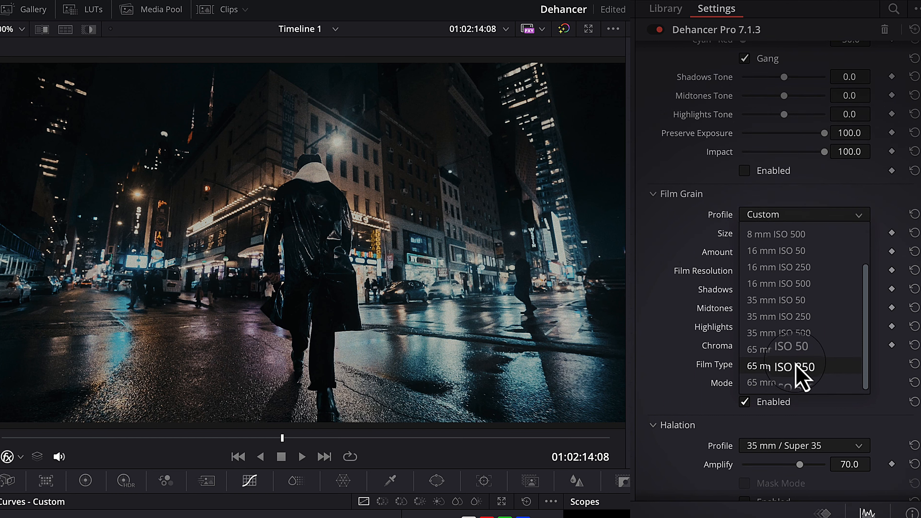
left_click(805, 354)
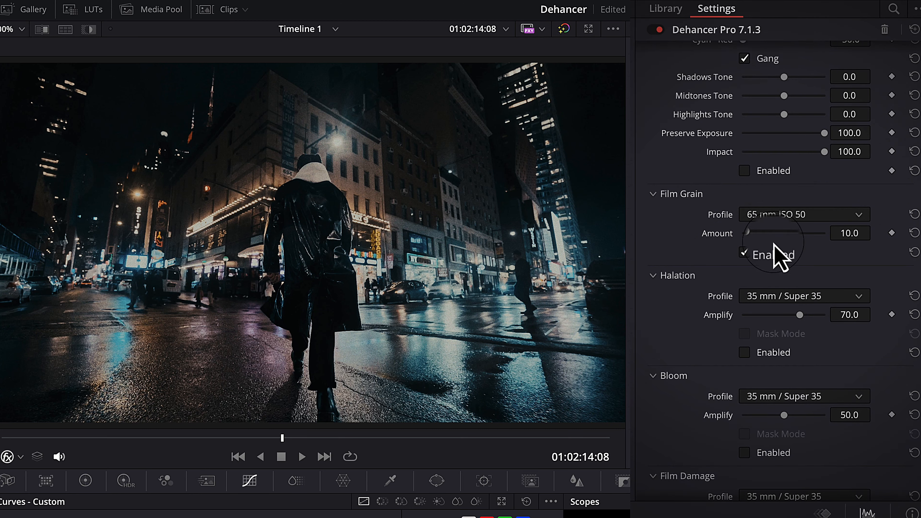
left_click_drag(751, 233, 757, 234)
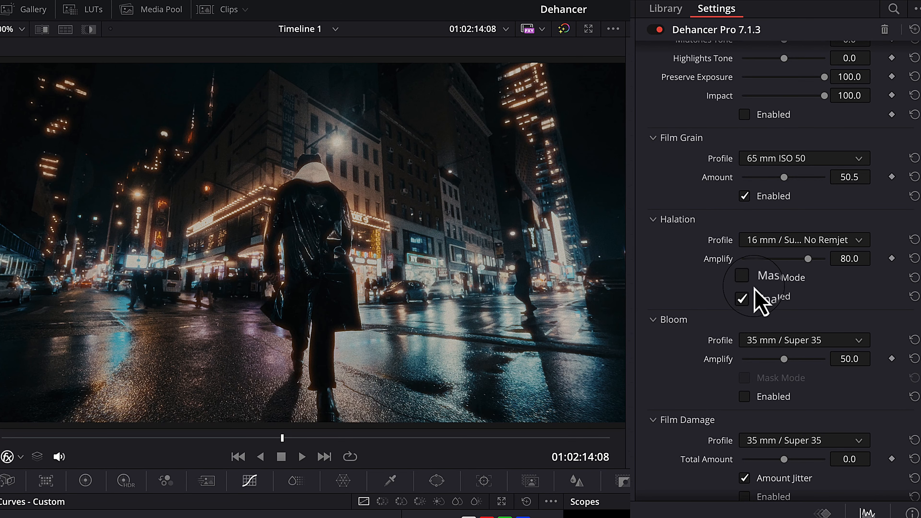
Try the Halation profile 8 mm / Super 8 No Remjet, and set it to 65 mm / 70 mm with Amplify 79.8.
left_click(769, 242)
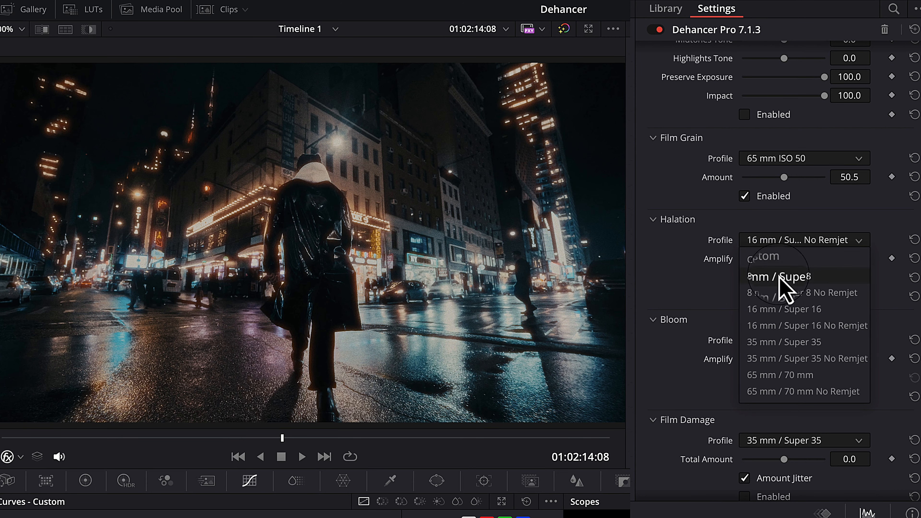
left_click(787, 292)
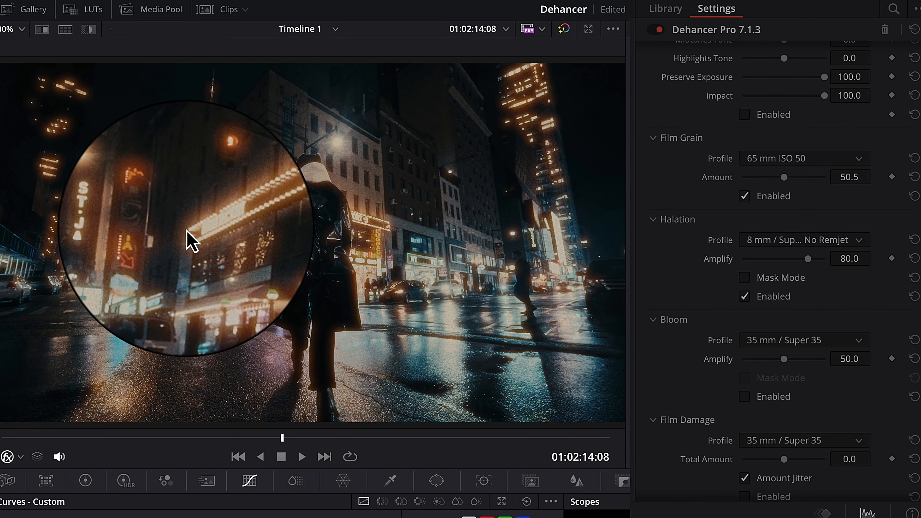
left_click(803, 240)
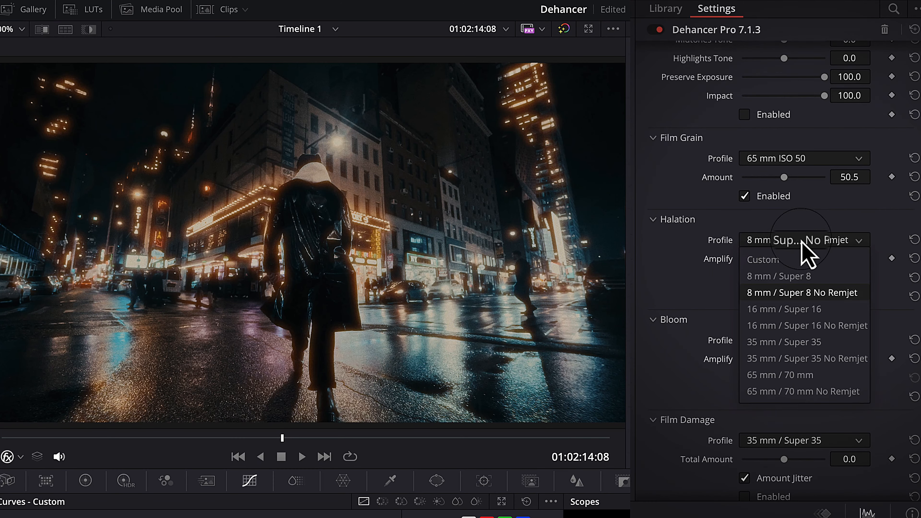
left_click(816, 377)
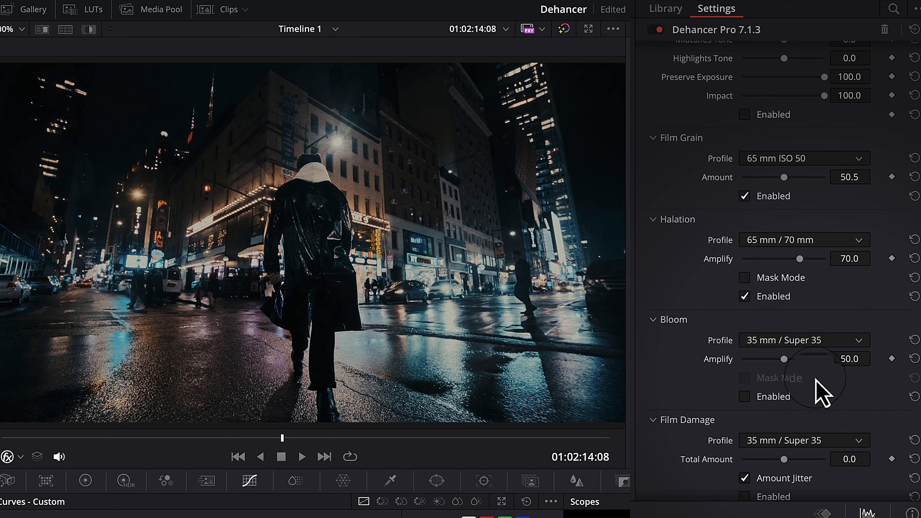
mouse_move(800, 258)
left_mouse_down()
mouse_move(747, 281)
mouse_move(804, 266)
left_mouse_up()
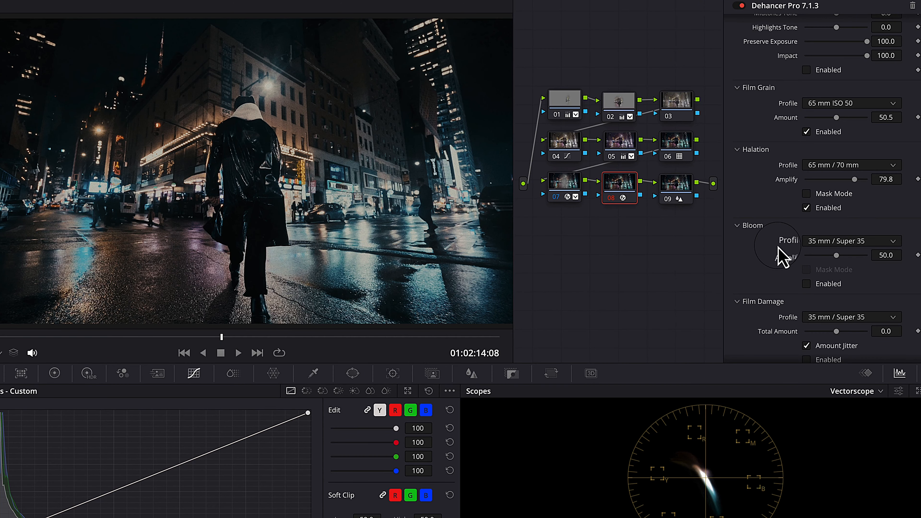
Enable Bloom, try 8 mm / Super 8 with Amplify 100.0, and set its profile to 65 mm / 70 mm.
scroll(779, 256, "down", 3)
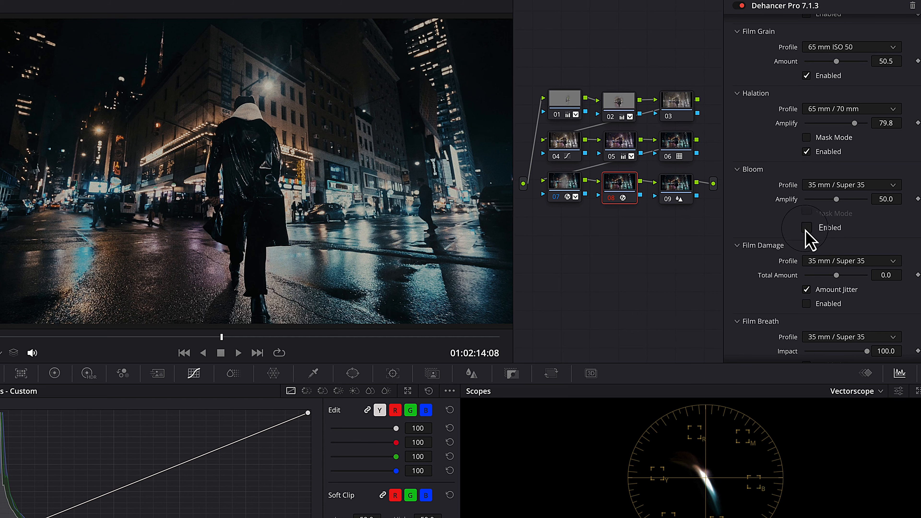
left_click(831, 185)
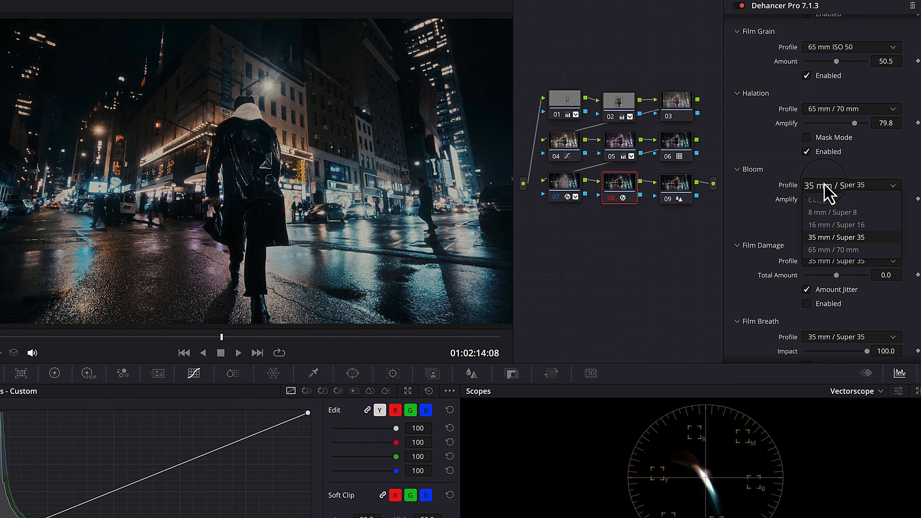
left_click(834, 213)
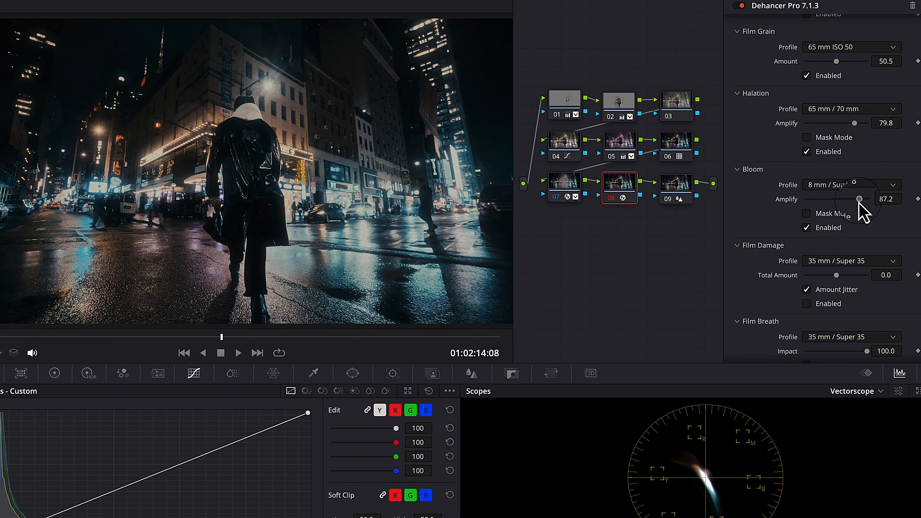
left_click_drag(858, 202, 883, 209)
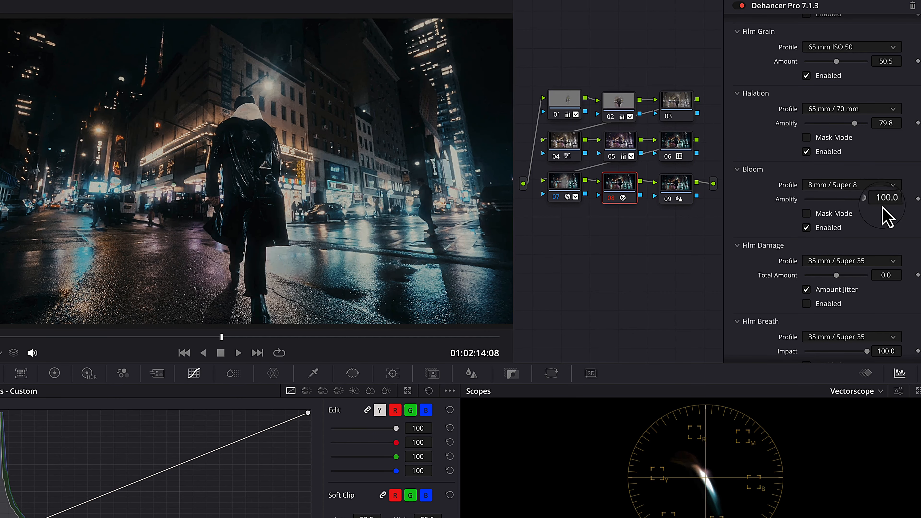
left_click(854, 185)
left_click(858, 254)
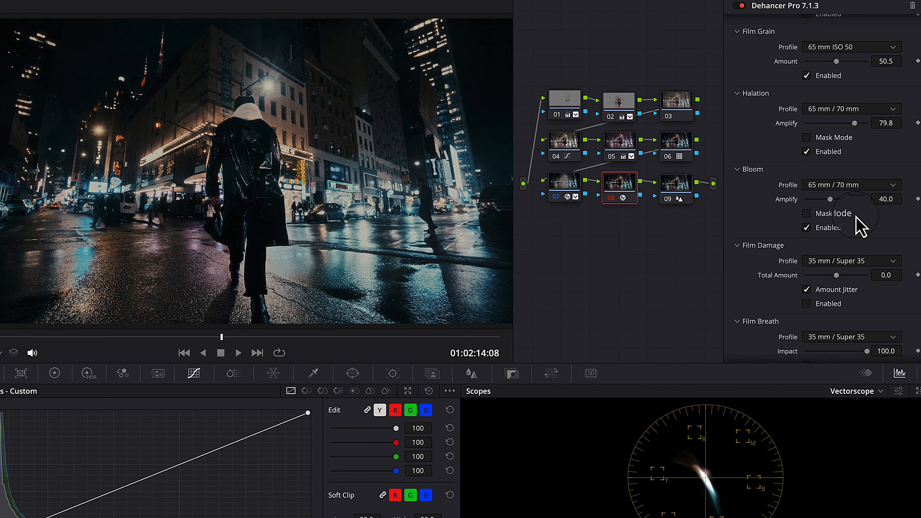
Enable Film Damage, look at its Custom profile settings, and set the profile to 65 mm / 70 mm.
scroll(810, 254, "down", 3)
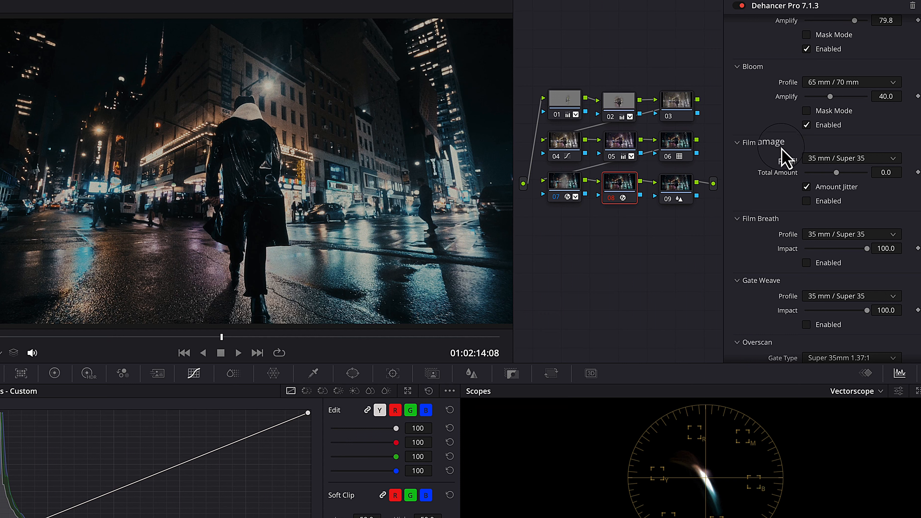
left_click(821, 159)
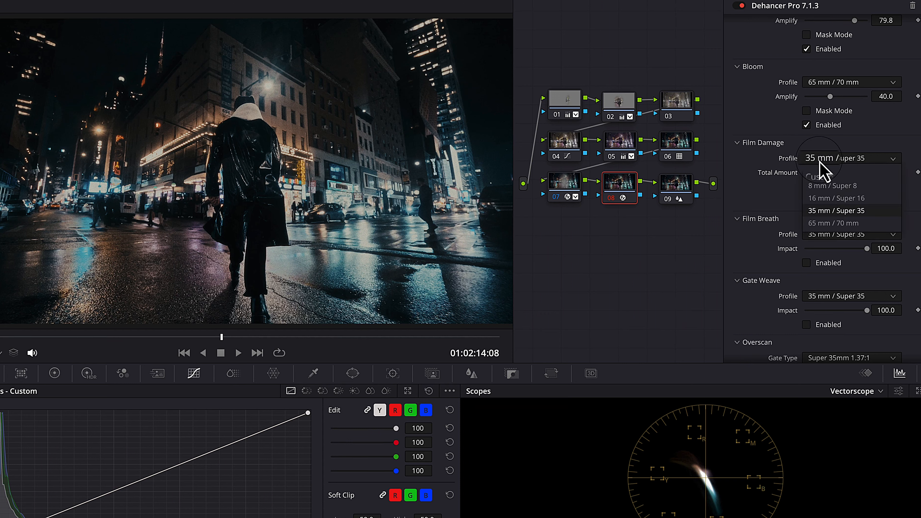
left_click(820, 174)
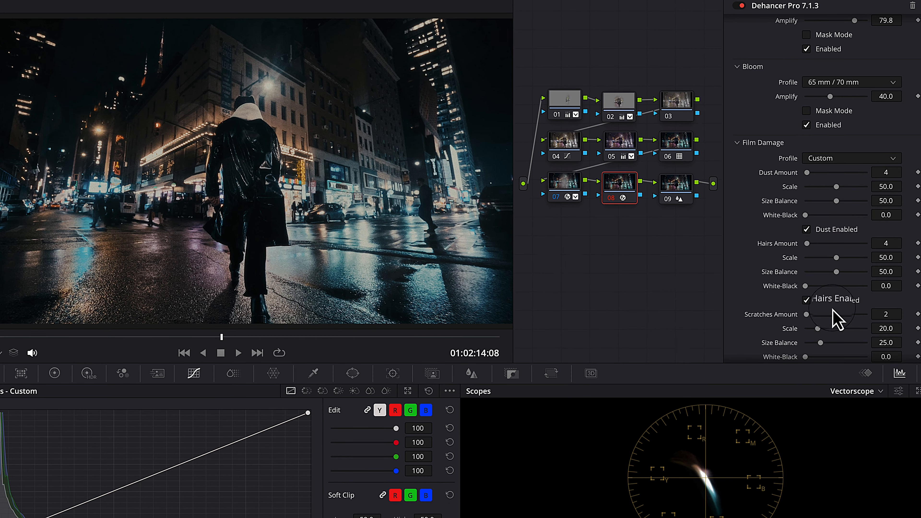
scroll(834, 316, "down", 2)
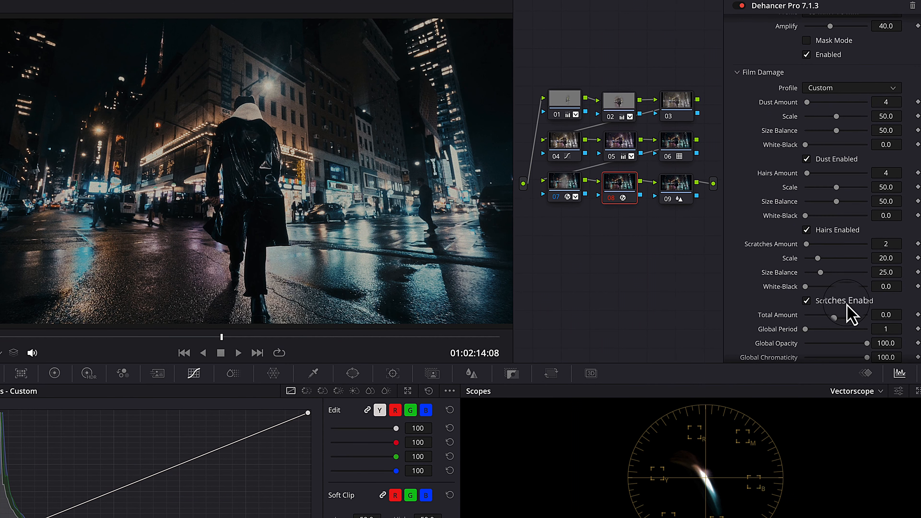
left_click(857, 88)
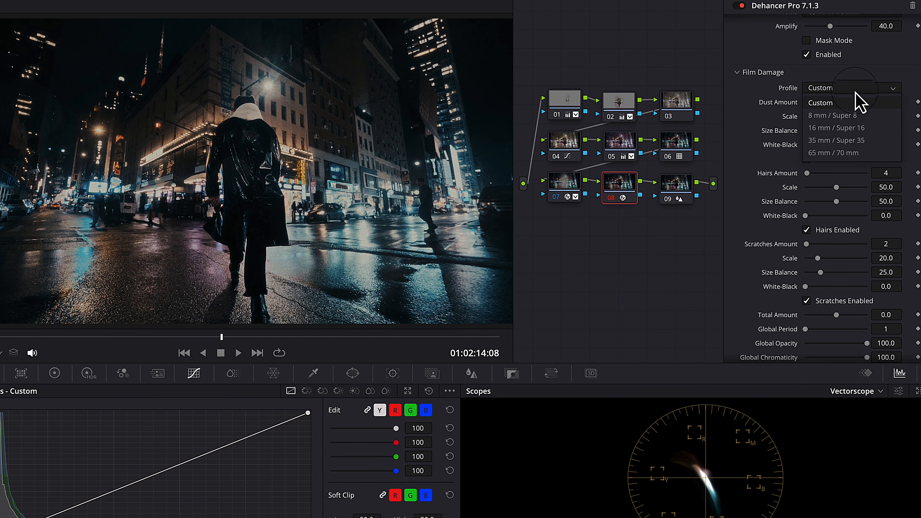
left_click(848, 154)
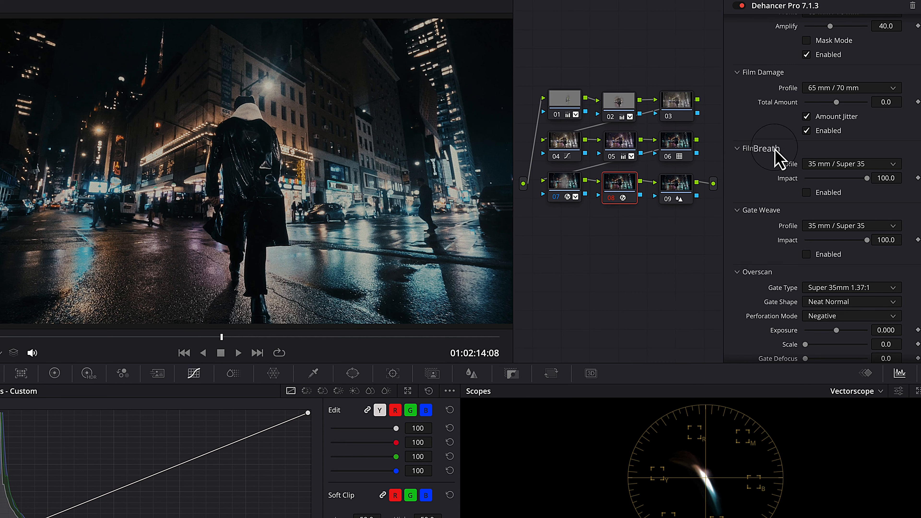
Enable Film Breath, try its 8 mm / Super 8 profile, and scrub the clip to 01:02:14:21 to preview the effect.
left_click(807, 193)
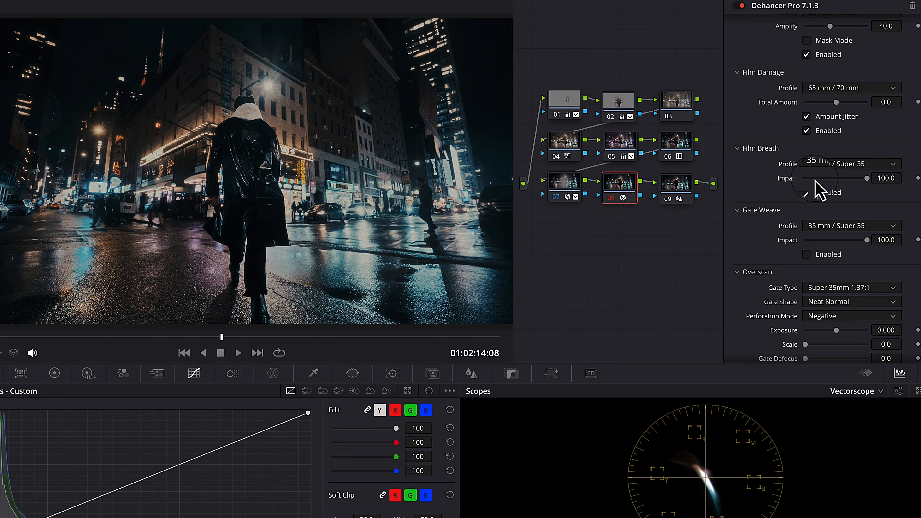
left_click(840, 167)
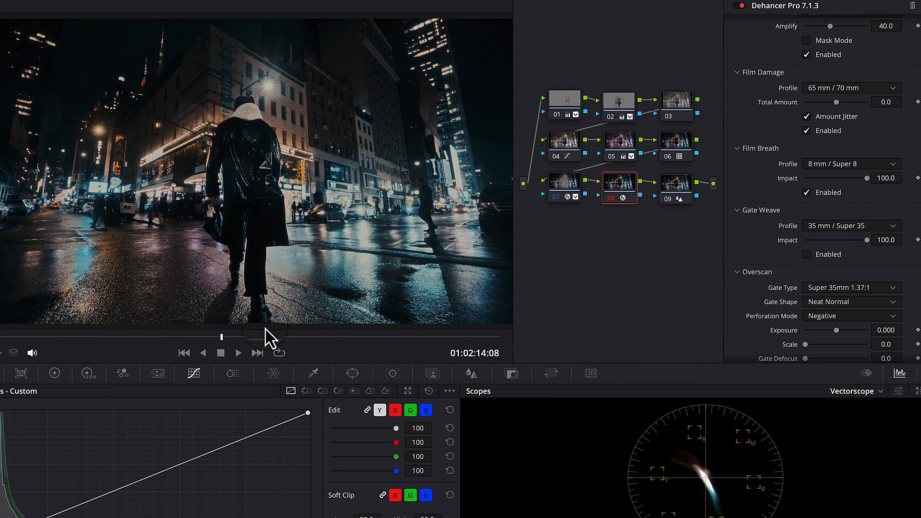
left_click_drag(262, 335, 285, 336)
mouse_move(309, 344)
left_mouse_down()
mouse_move(376, 344)
mouse_move(142, 339)
mouse_move(308, 341)
left_mouse_up()
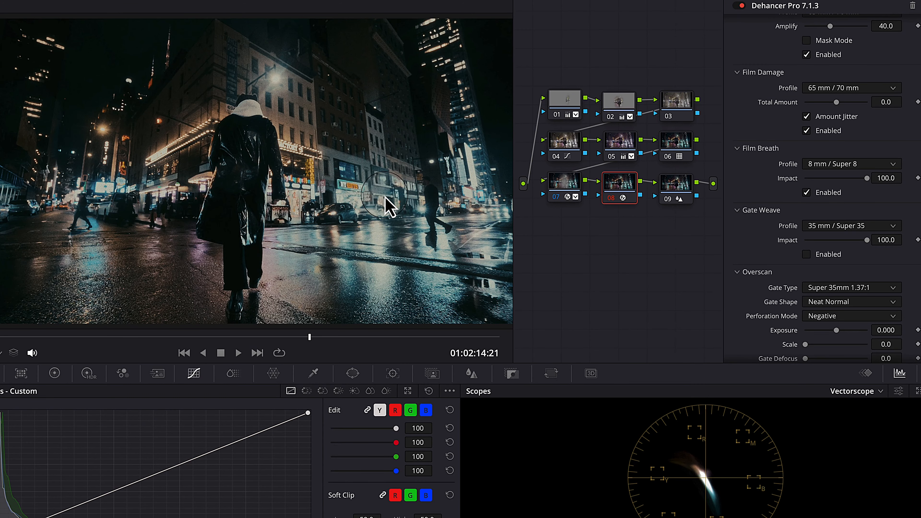
Set the Film Breath profile to 35 mm / Super 35 and the Gate Weave profile to 8 mm / Super 8.
left_click(850, 163)
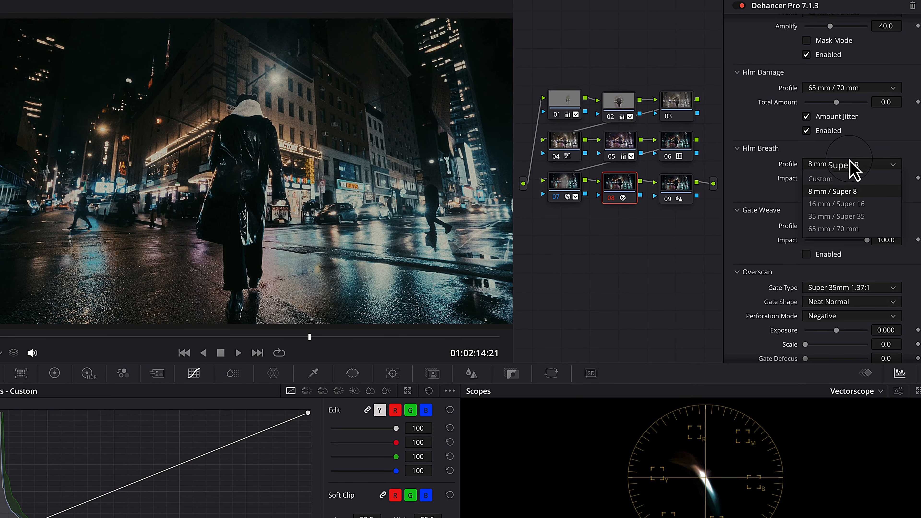
left_click(841, 203)
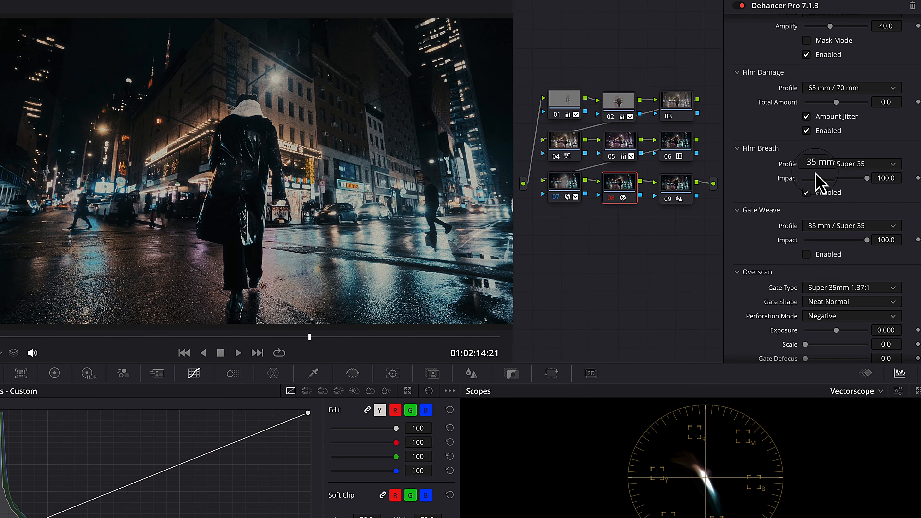
left_click(824, 226)
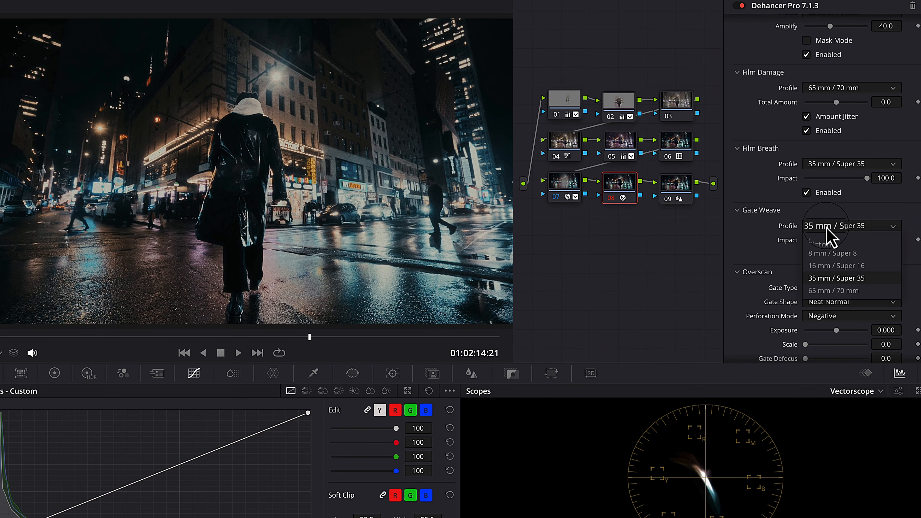
left_click(834, 253)
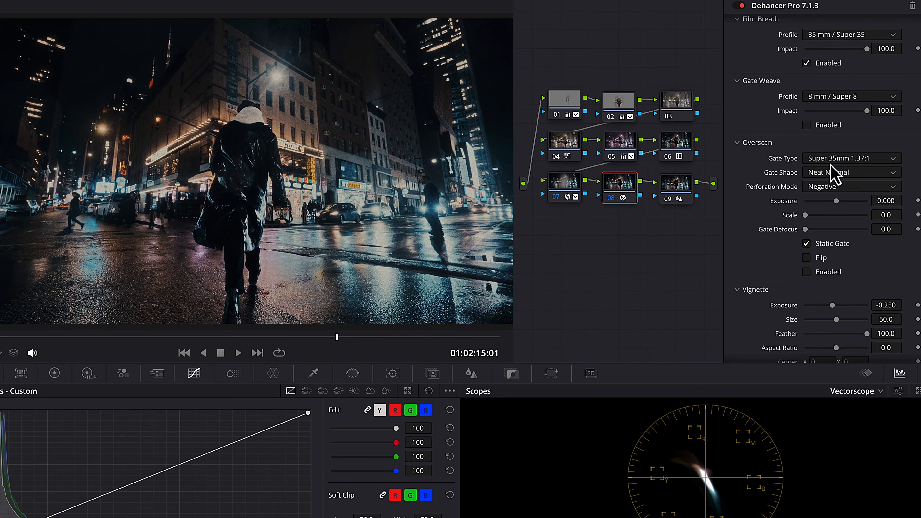
Enable Overscan and try the gate types Standard 16mm 1.37:1 and Ultra 16mm 1.85:1 in turn.
left_click(830, 162)
left_click(796, 276)
left_click(807, 272)
left_click(830, 160)
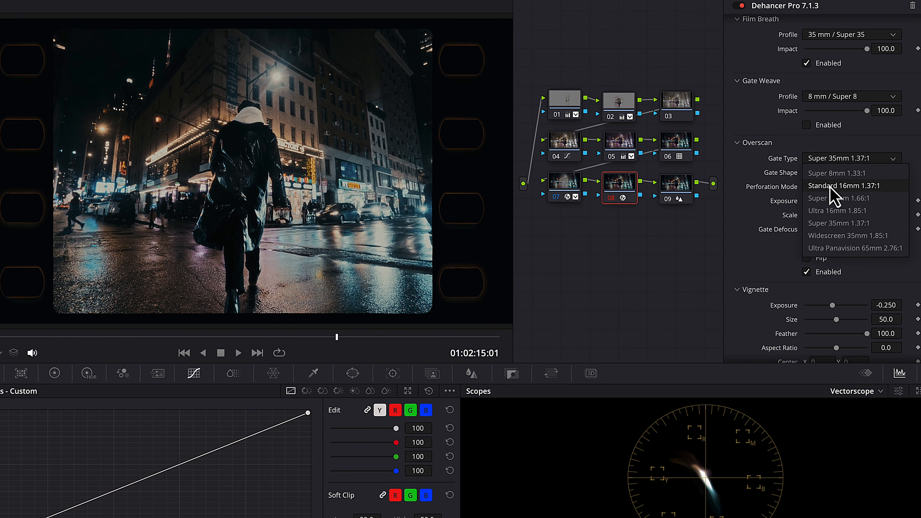
left_click(831, 186)
left_click(832, 159)
left_click(835, 209)
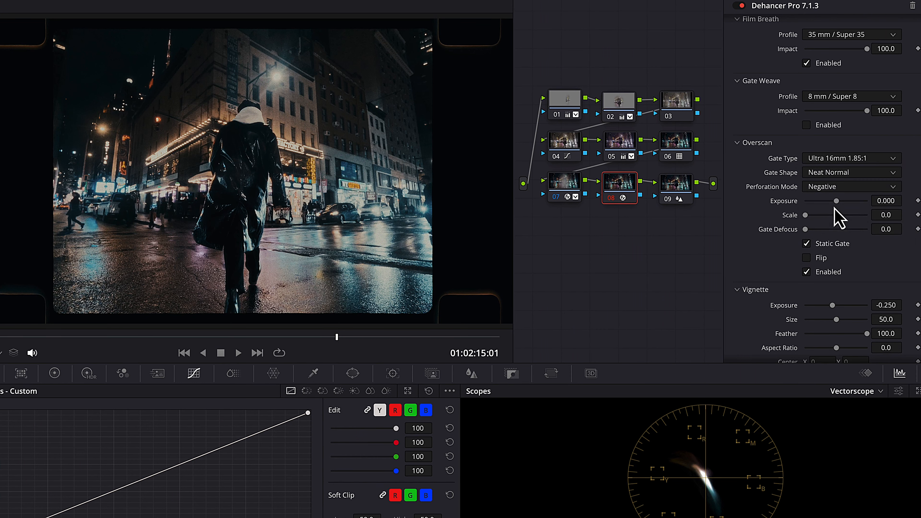
Set the Overscan gate type to Widescreen 35mm 1.85:1 and disable Overscan.
left_click(833, 160)
left_click(839, 234)
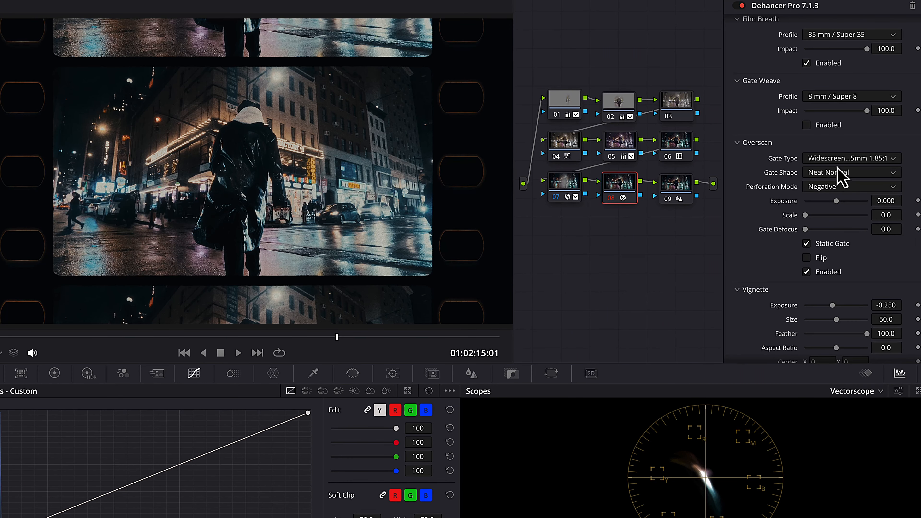
left_click(806, 272)
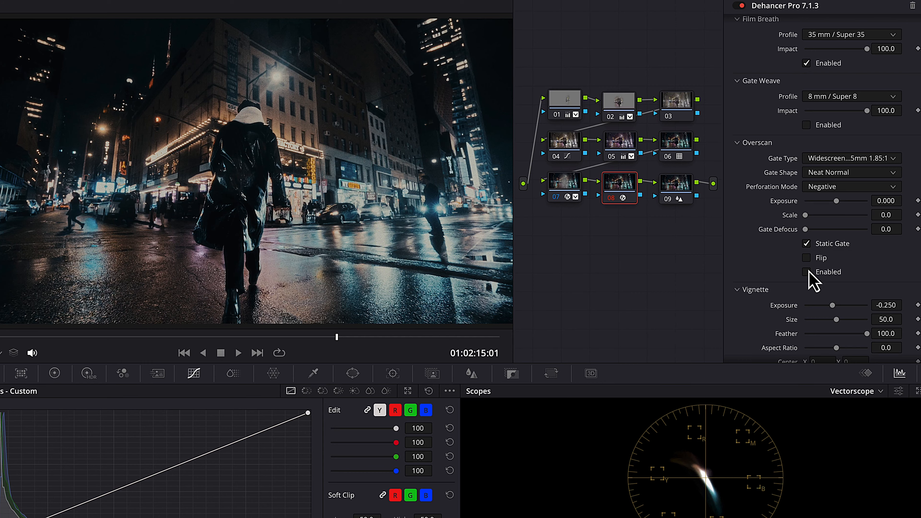
Compare the image before and after the film look by switching node 08 off and on again.
scroll(811, 280, "down", 3)
left_click(612, 199)
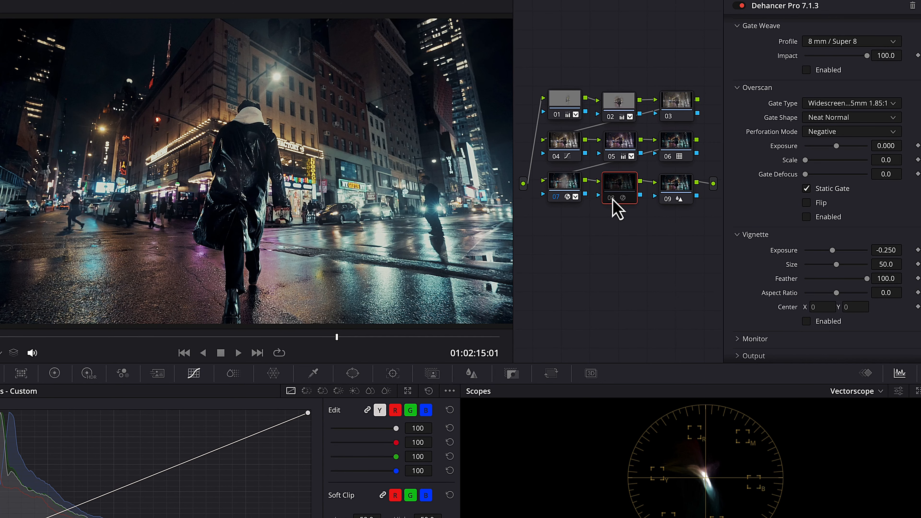
left_click(613, 199)
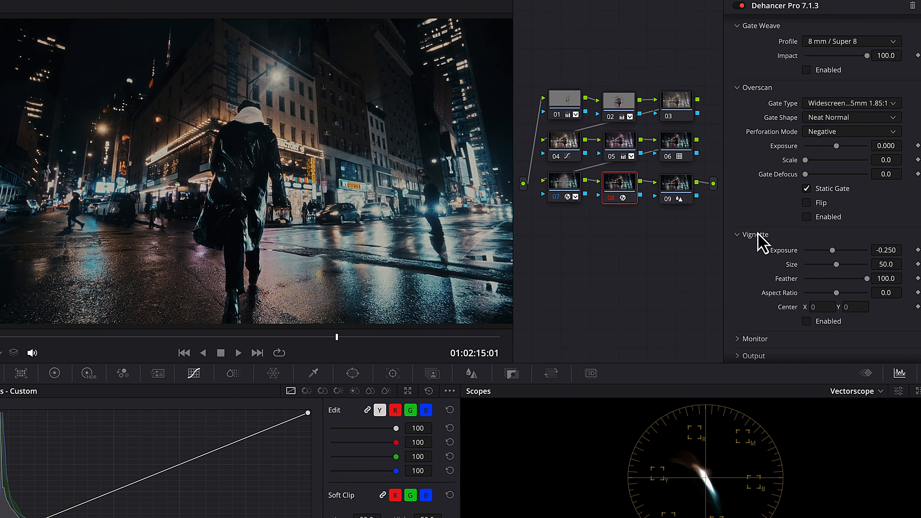